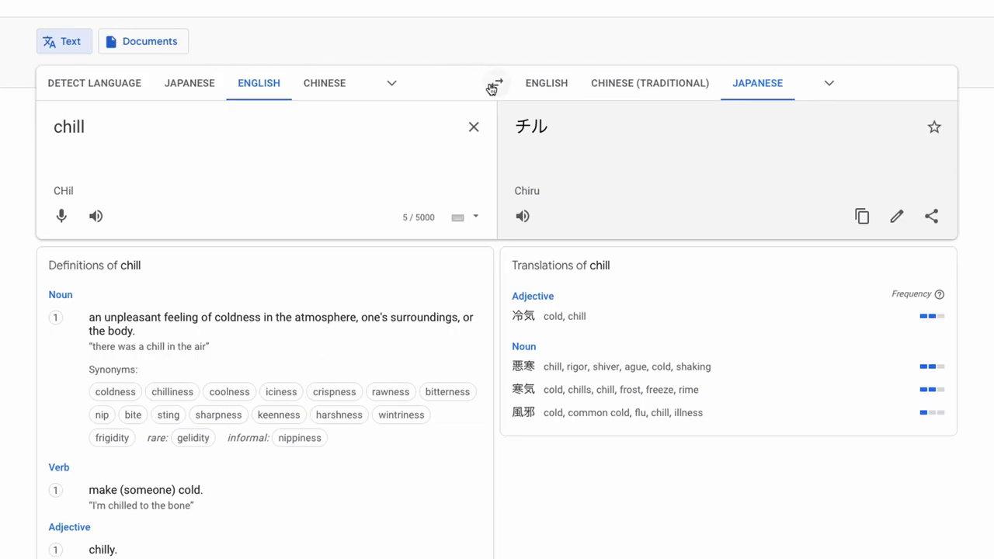
Step: Swap the languages so チル translates from Japanese back to English as 'Chill'
{"action": "left_click", "coordinate": [495, 85]}
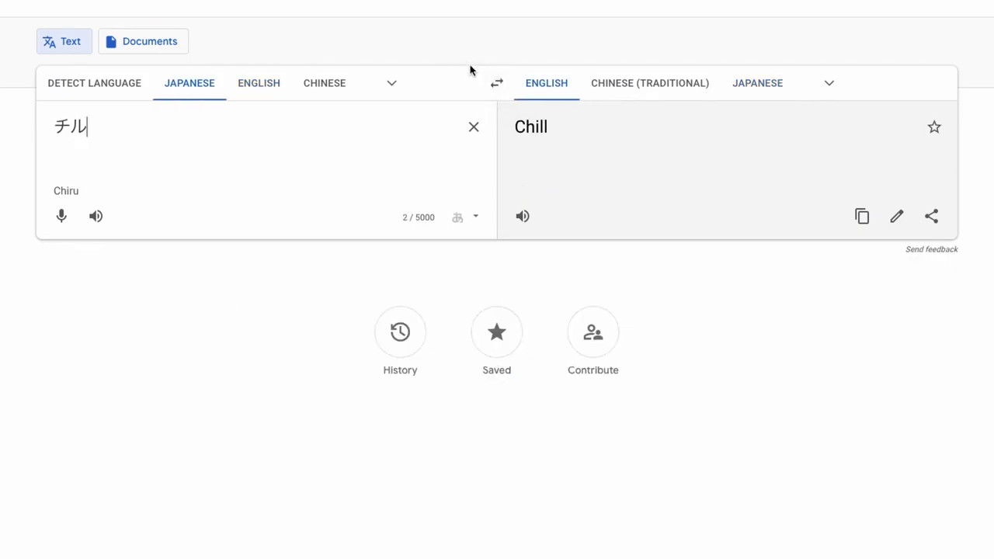